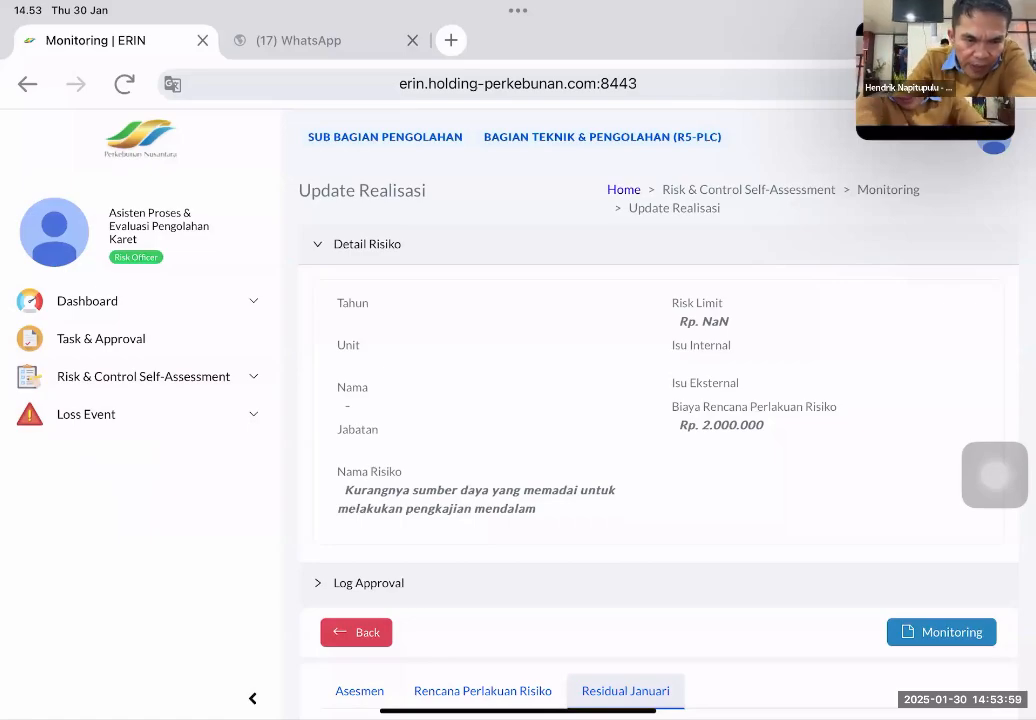
click(130, 414)
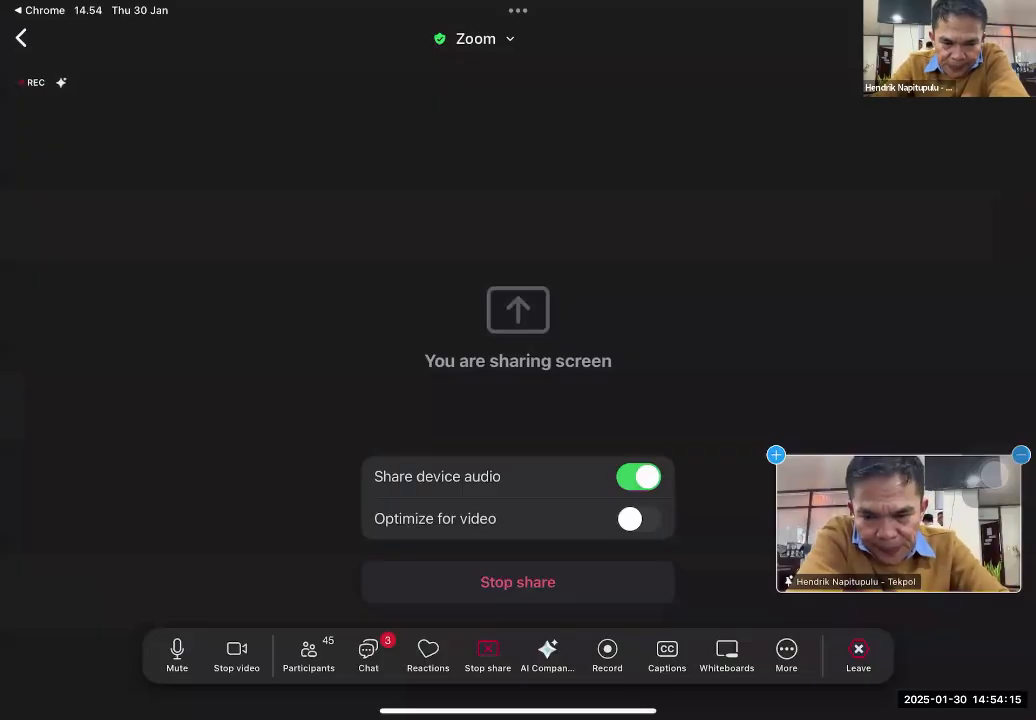
click(177, 655)
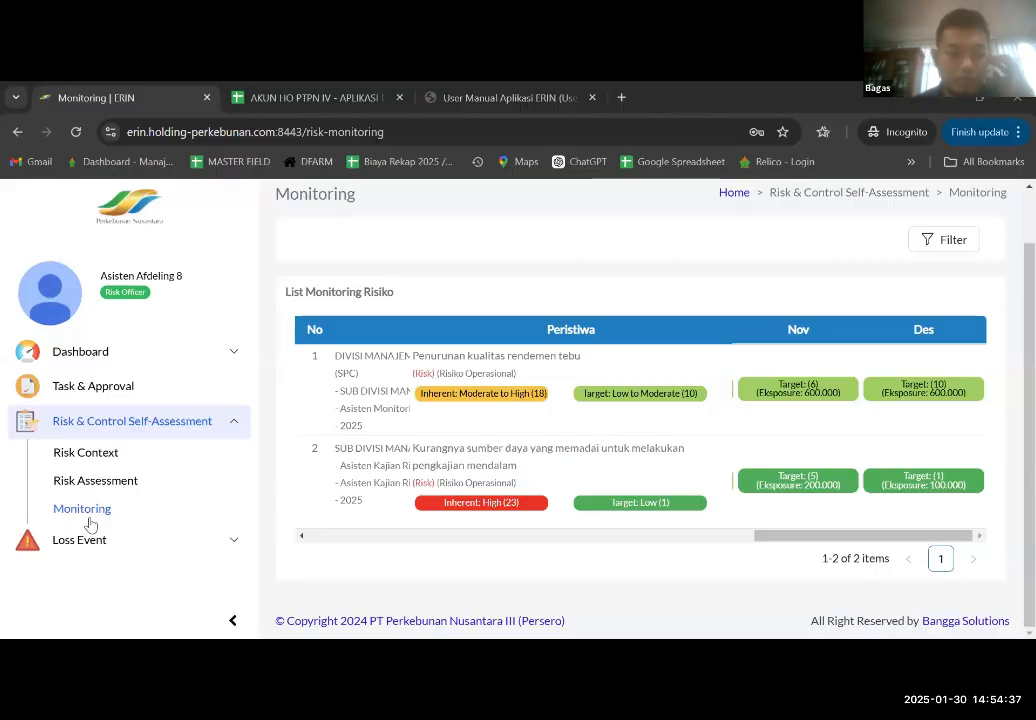
Start a new loss event record in the Loss Event database and set its unit to 5KSD-AF8 - AFDELING 8
click(88, 532)
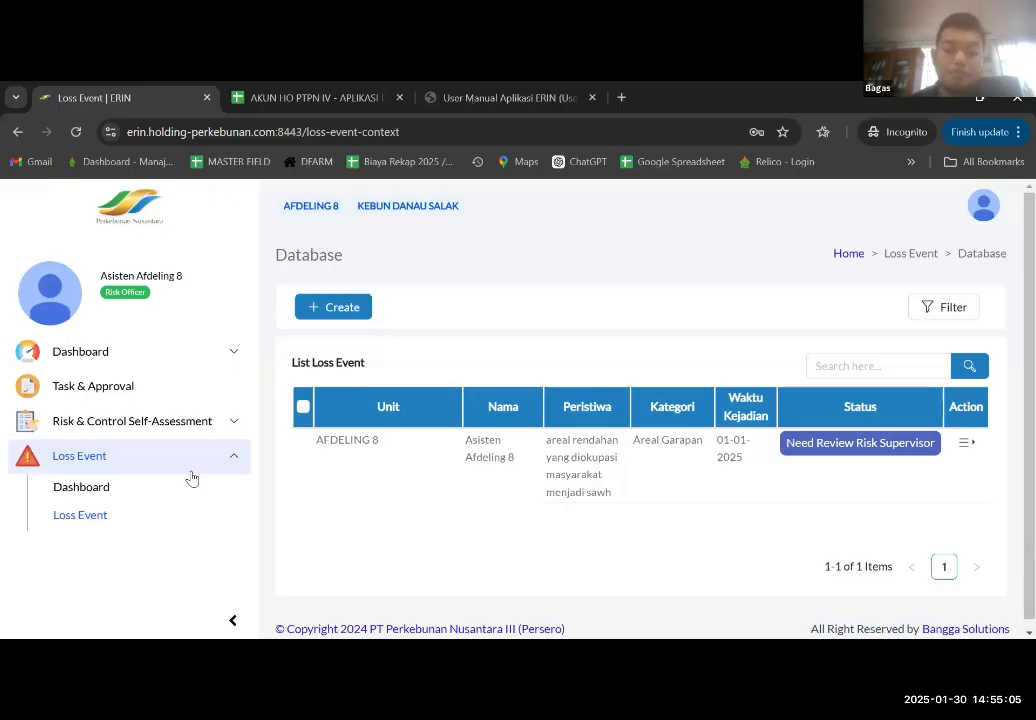
click(346, 310)
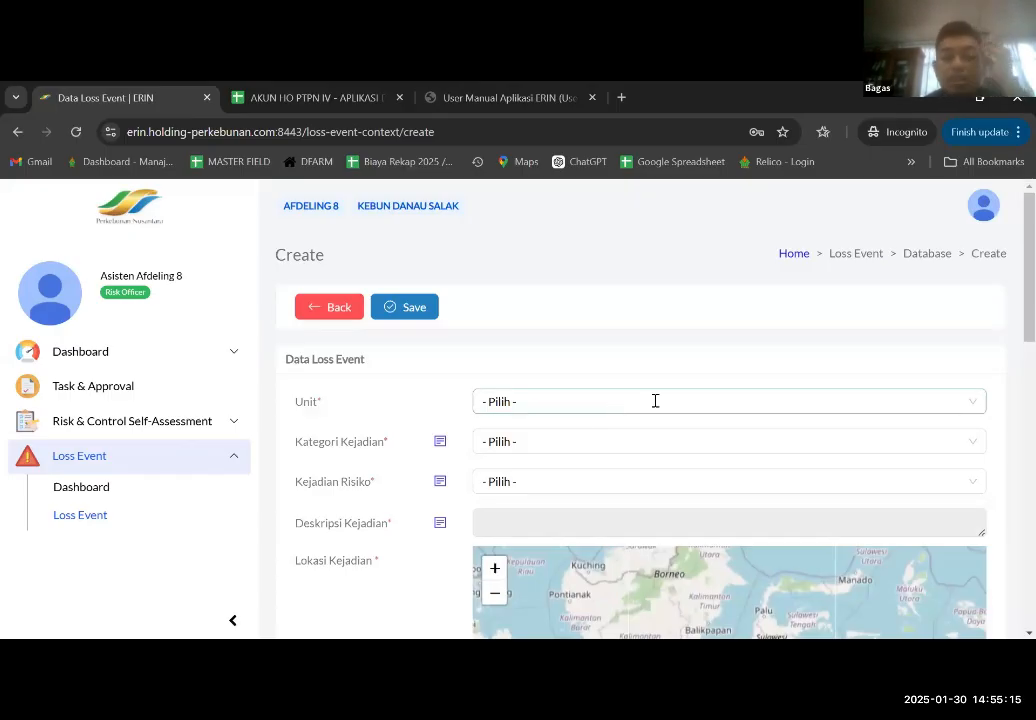
scroll(655, 400, down, 1)
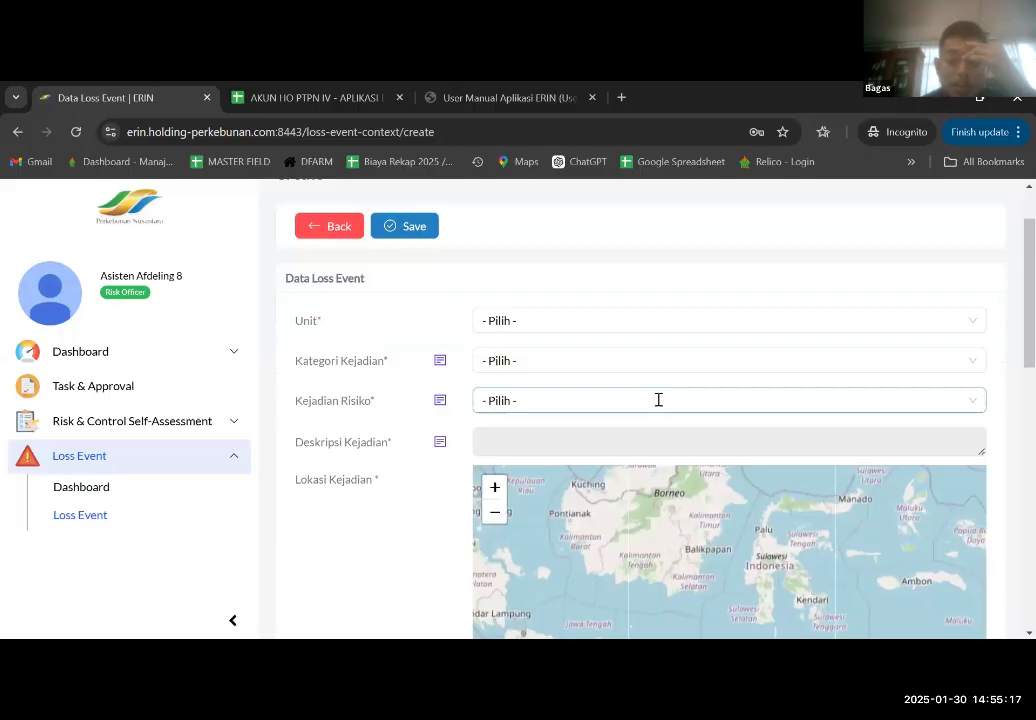
click(687, 322)
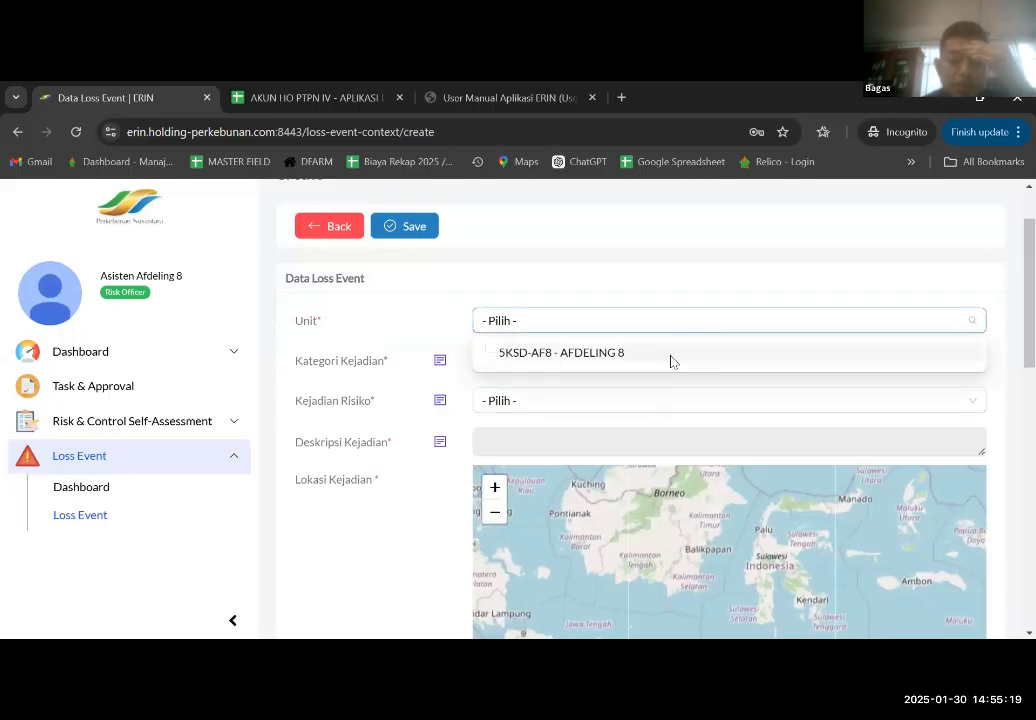
click(670, 358)
Set the new record's Kategori Kejadian to Kebakaran and its Kejadian Risiko to Risiko Lainnya
click(710, 359)
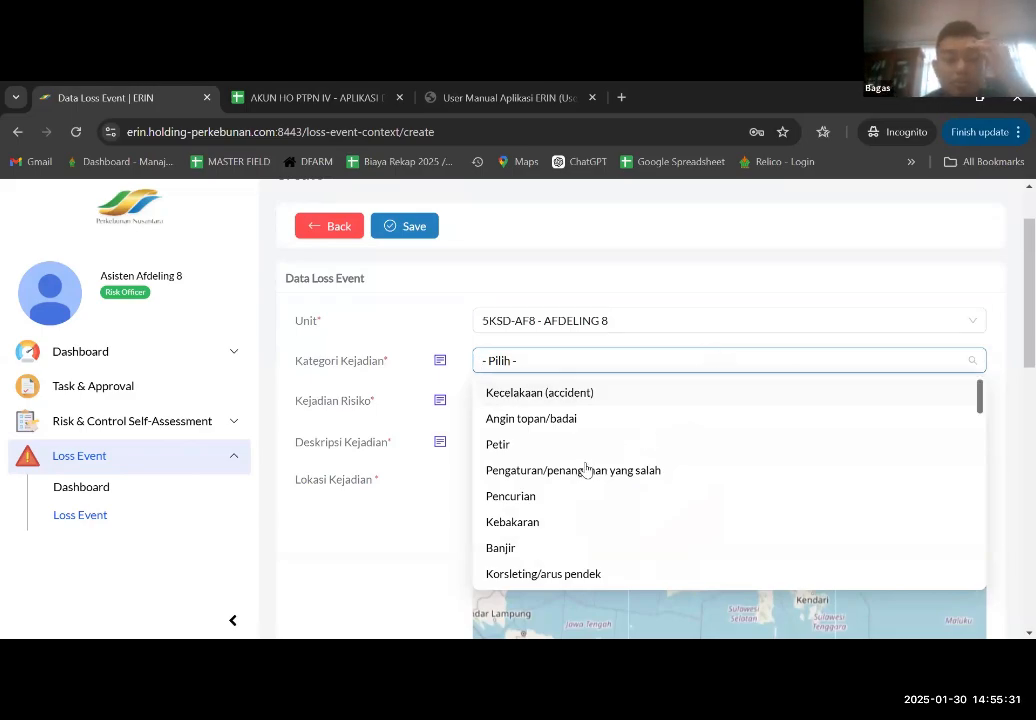
click(517, 524)
click(584, 397)
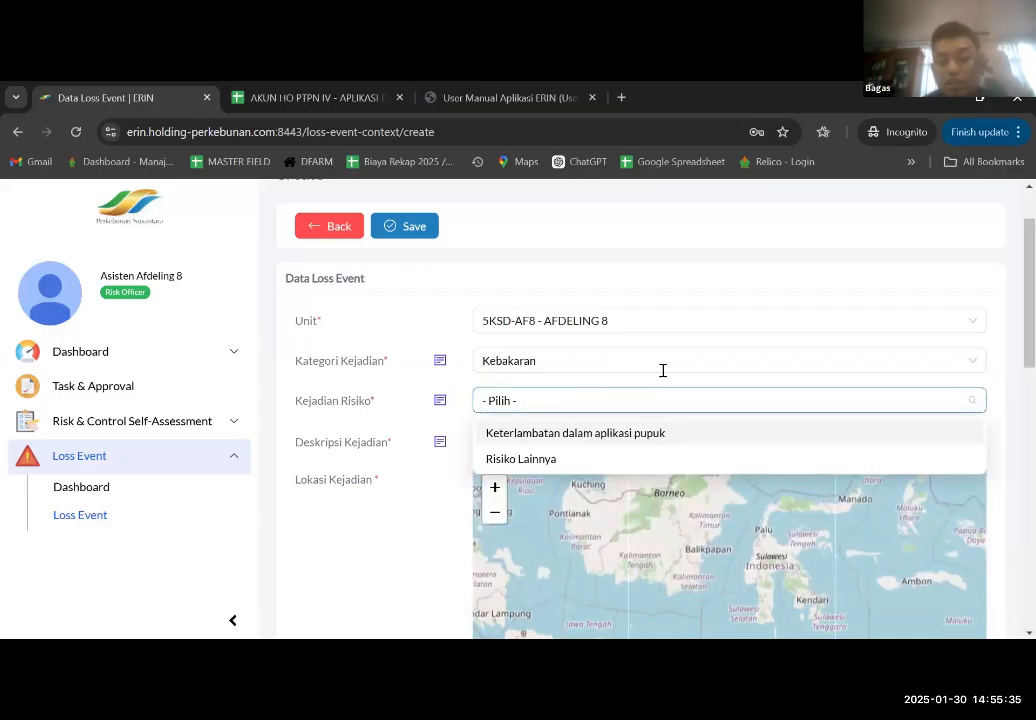
click(536, 458)
scroll(600, 360, down, 1)
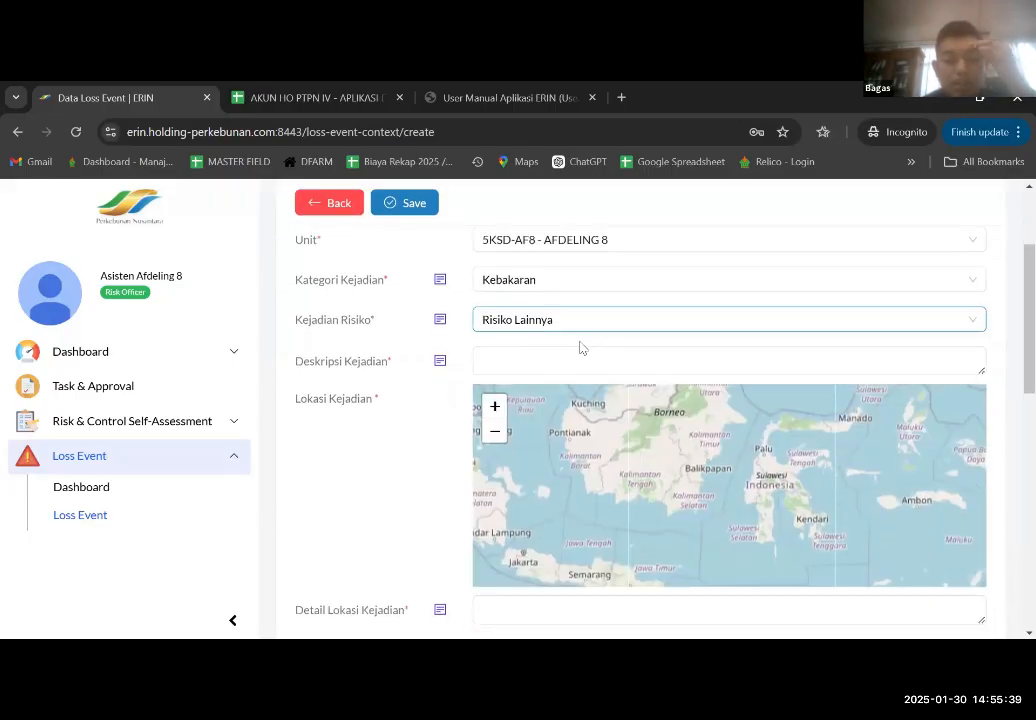
Examine the remaining fields of the new loss event form, from Deskripsi Kejadian down to the Lampiran attachment
click(581, 360)
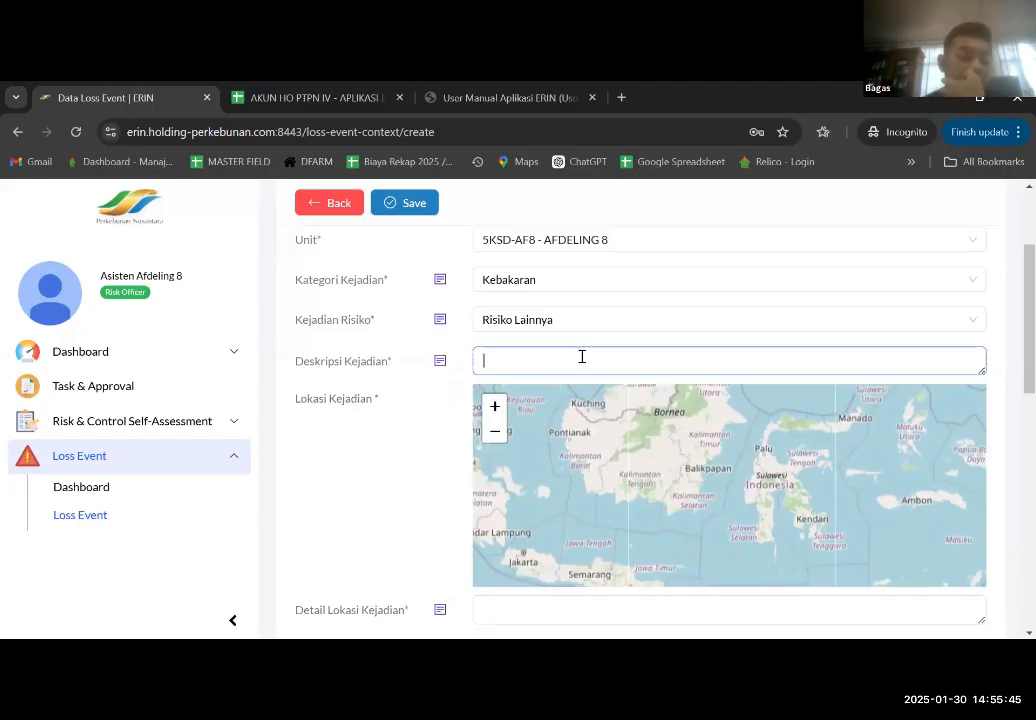
scroll(577, 363, down, 3)
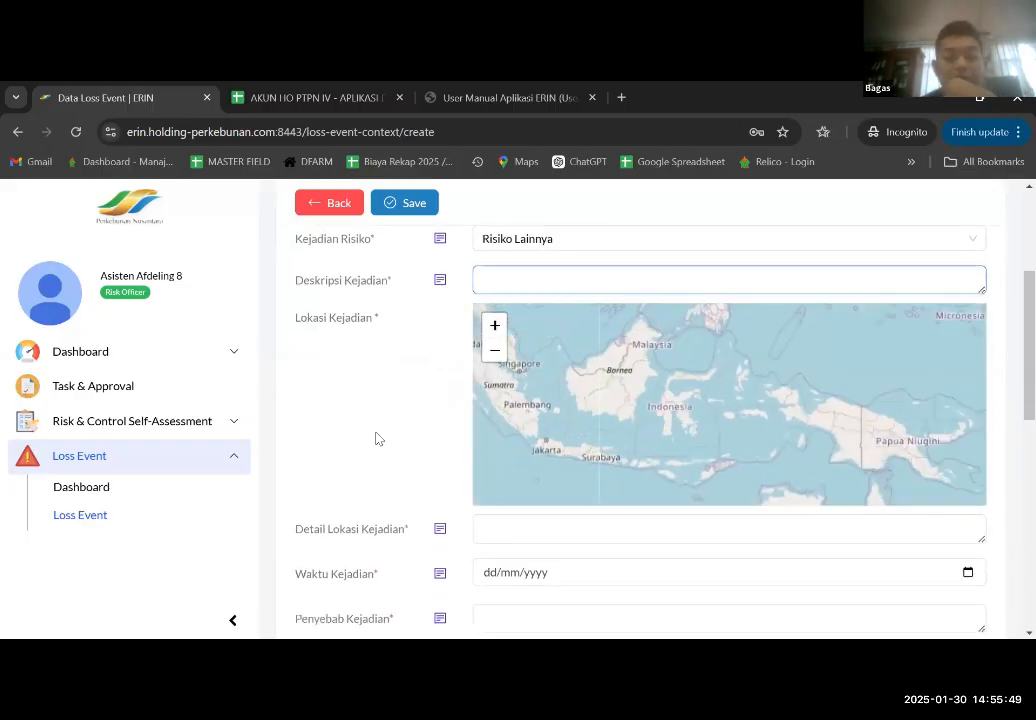
scroll(390, 445, down, 1)
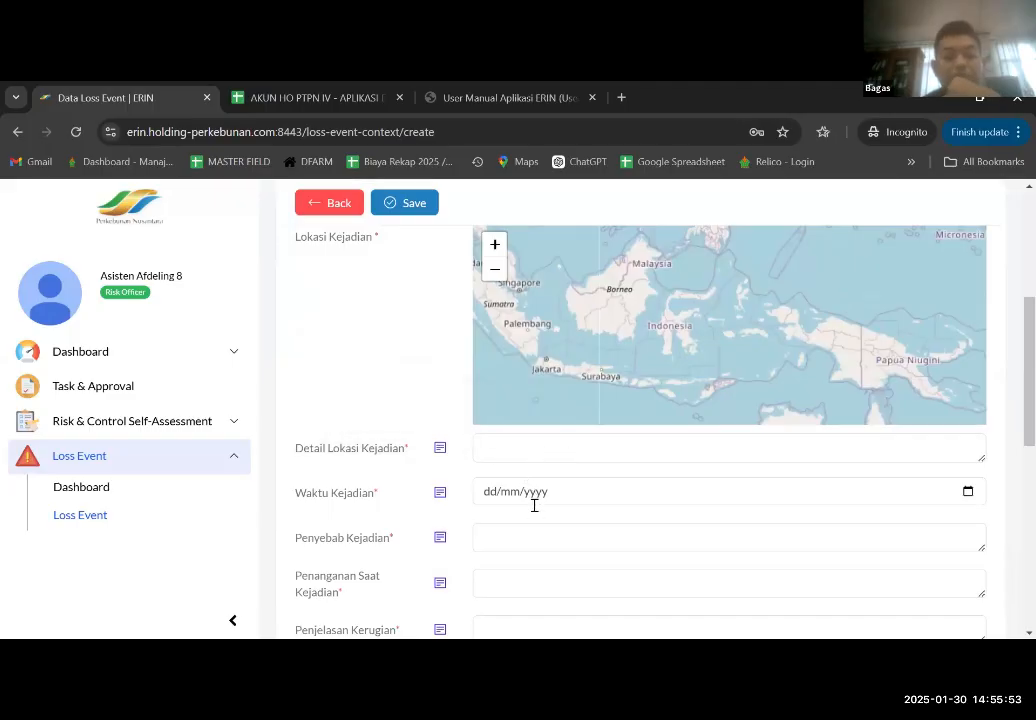
scroll(534, 500, down, 1)
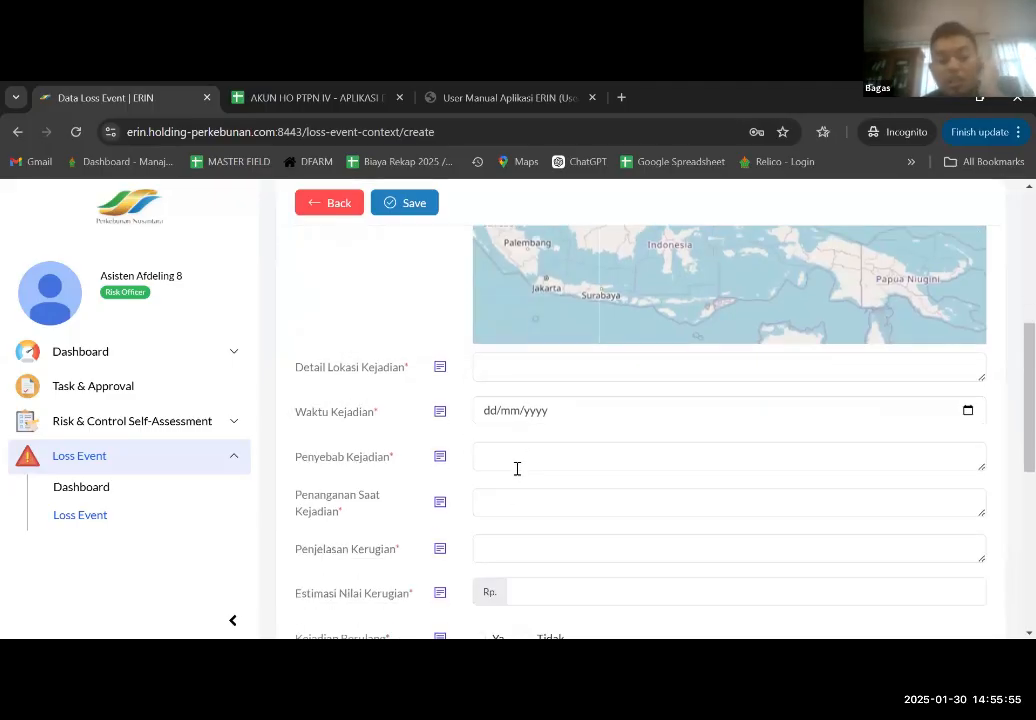
scroll(516, 467, down, 1)
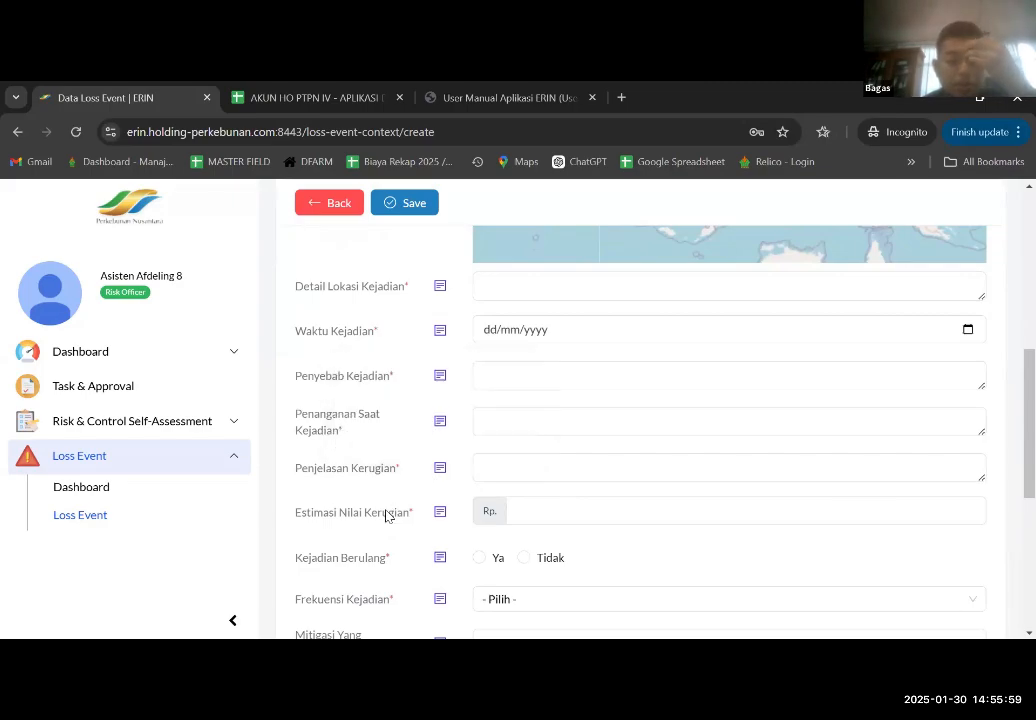
scroll(388, 515, down, 1)
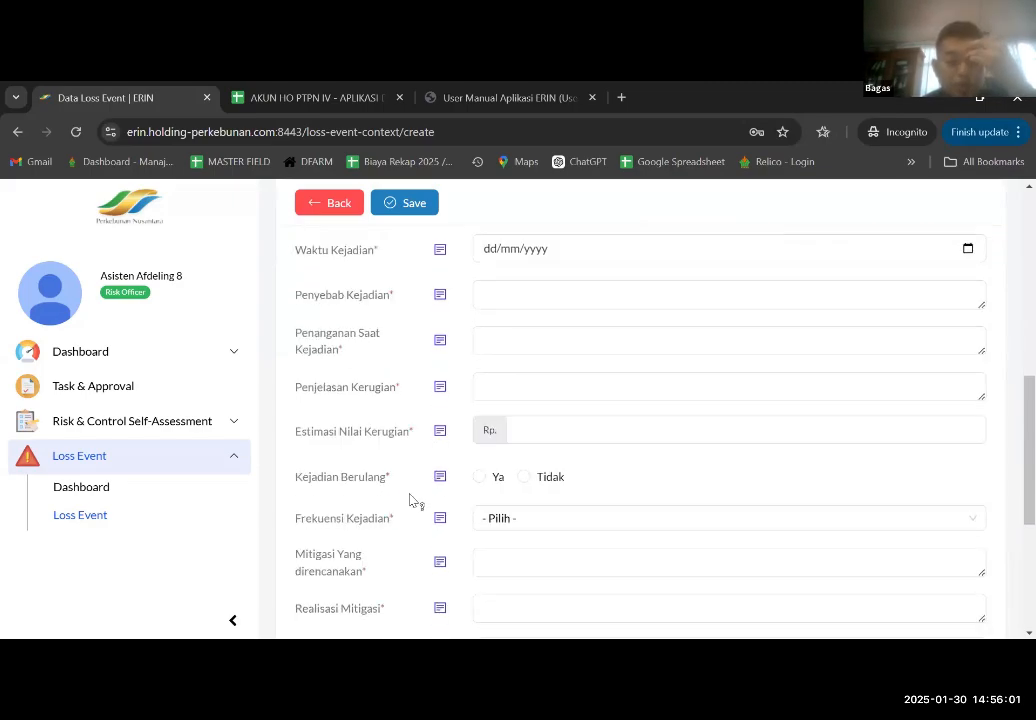
scroll(411, 499, down, 1)
scroll(410, 482, down, 1)
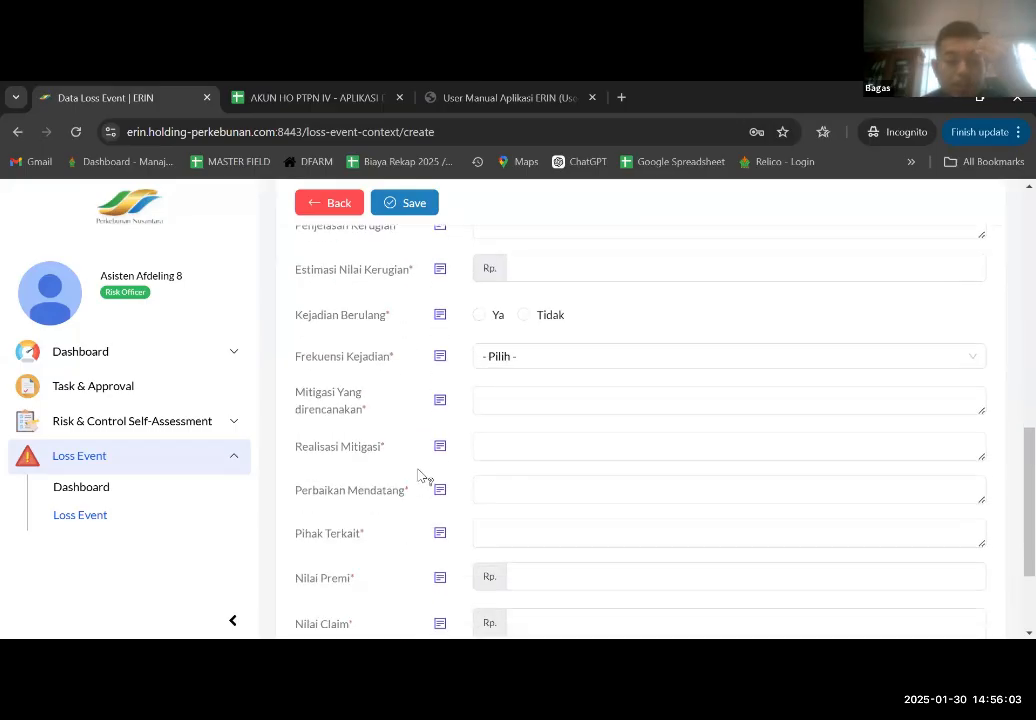
scroll(421, 475, down, 1)
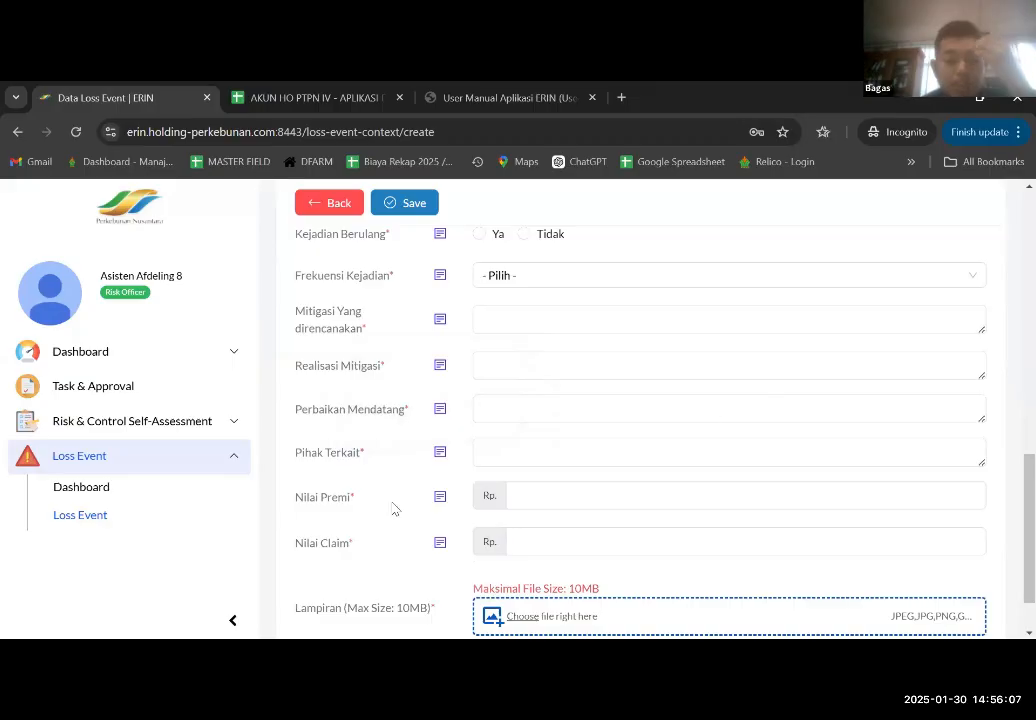
scroll(430, 483, down, 1)
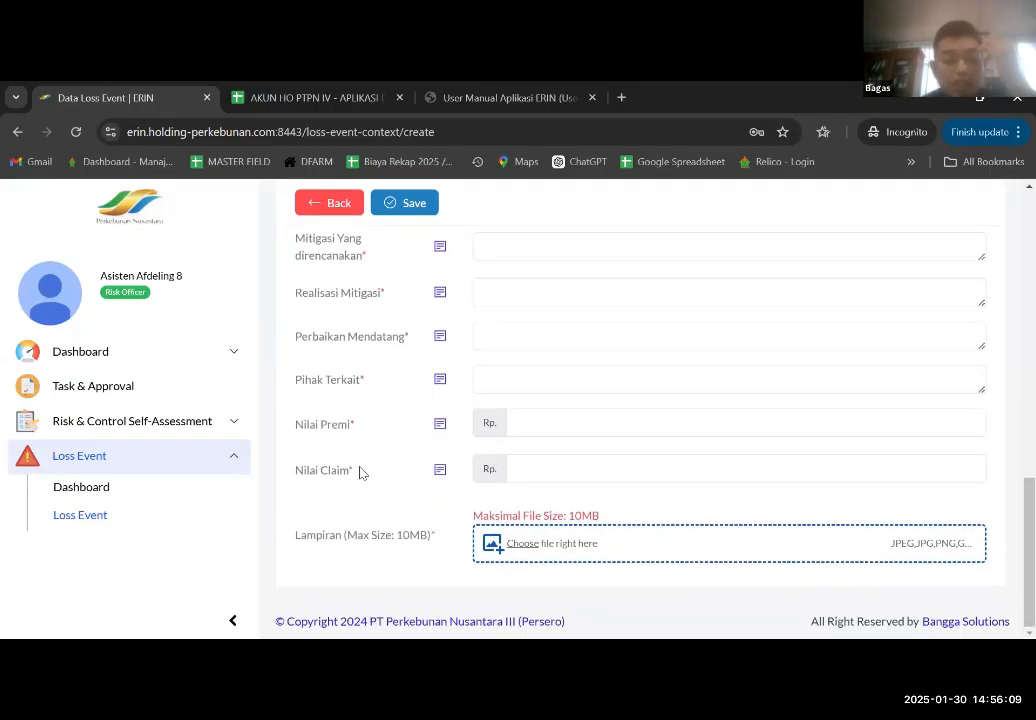
Return to the loss event list without saving and view the existing AFDELING 8 record in the Areal Garapan category
click(97, 514)
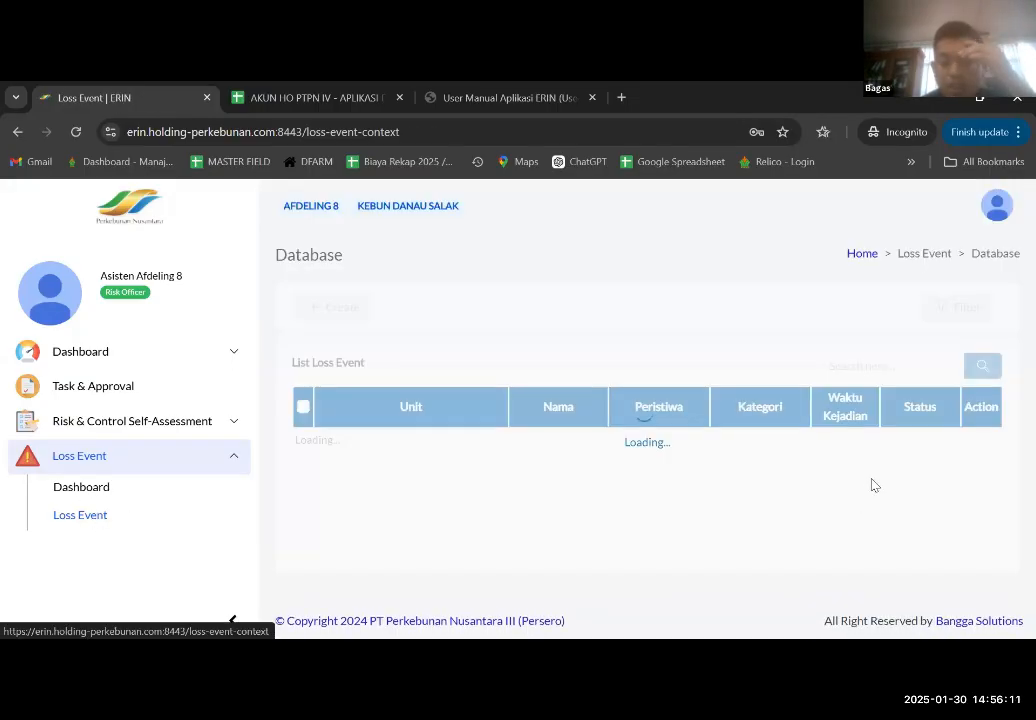
click(960, 447)
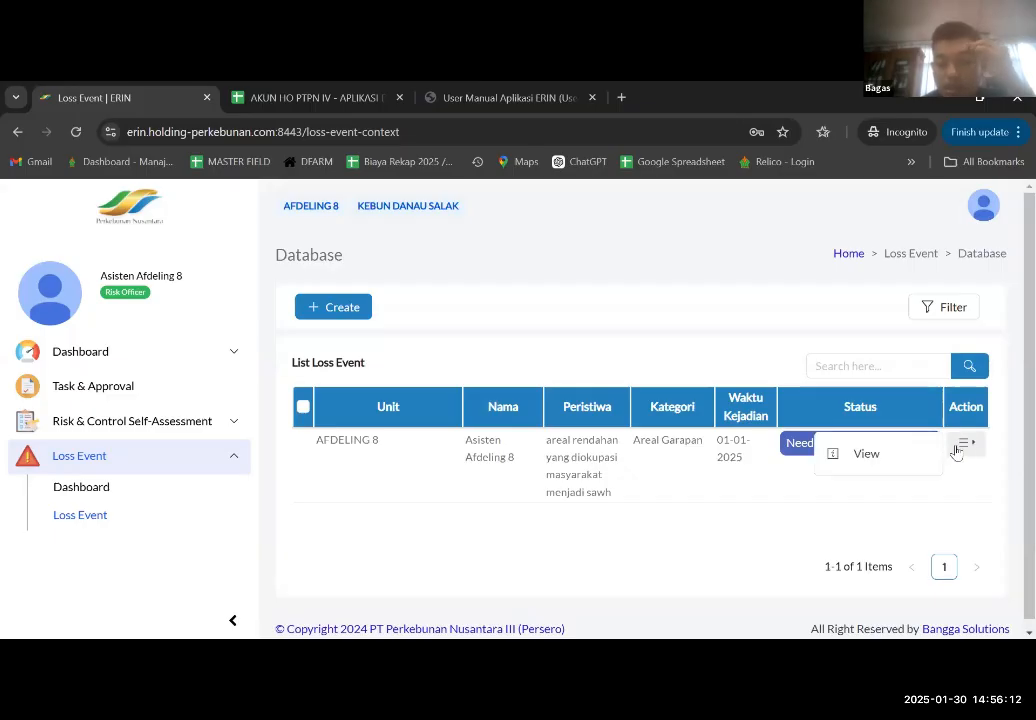
click(875, 453)
Examine the existing loss event's details, including its description, map location, cause, handling, loss estimate, mitigation and attachment
scroll(572, 418, down, 3)
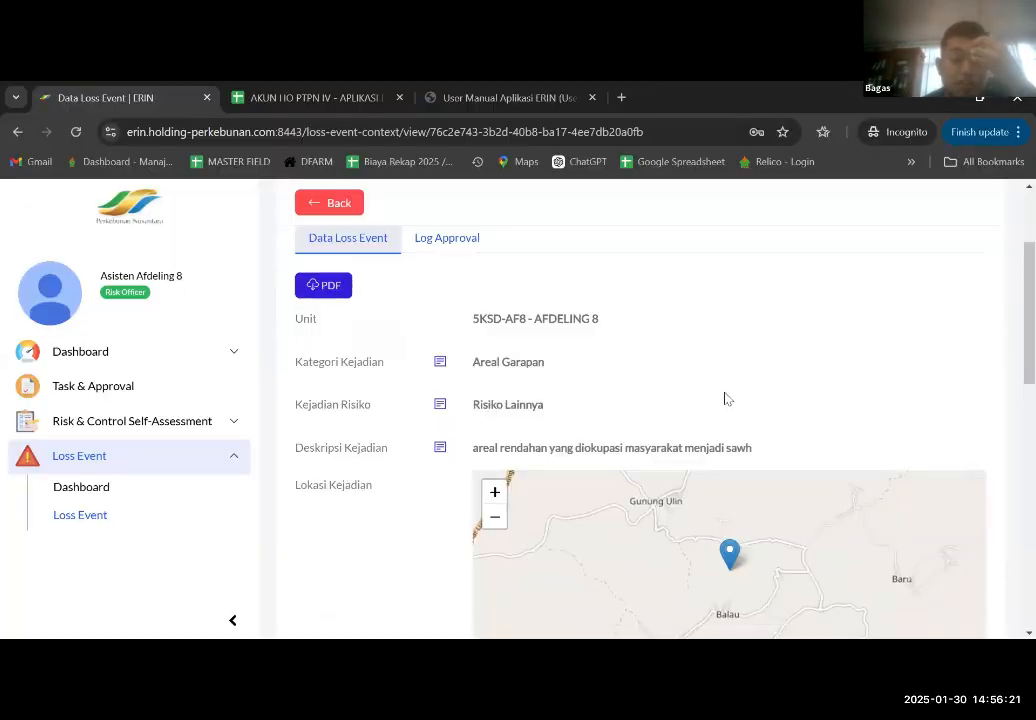
scroll(662, 389, down, 1)
scroll(662, 389, down, 1)
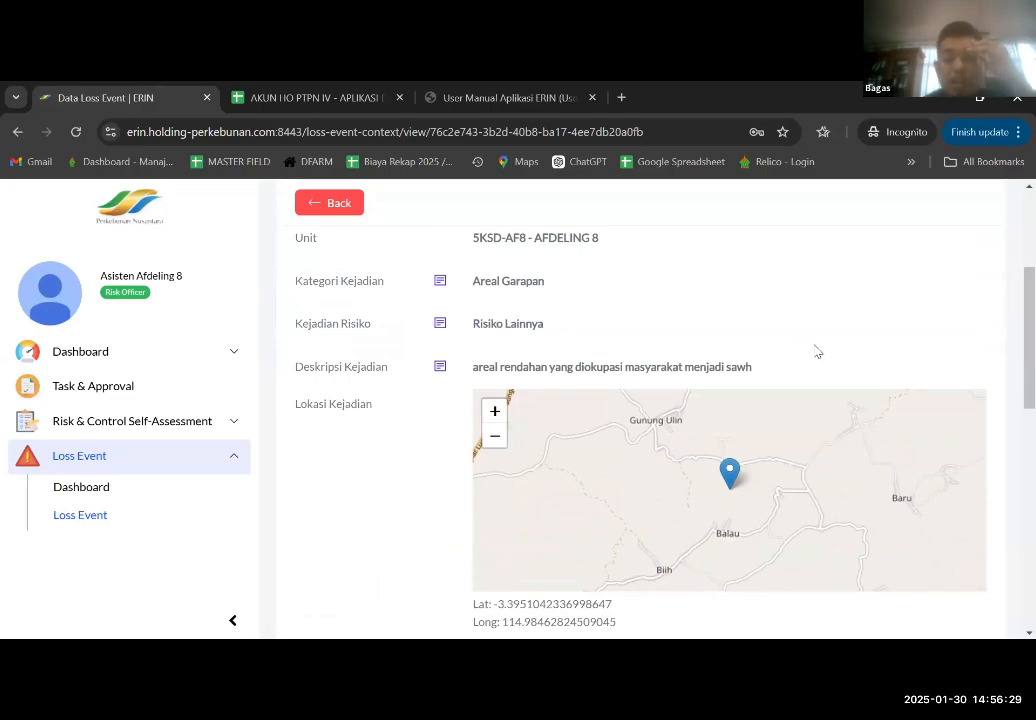
scroll(817, 352, down, 3)
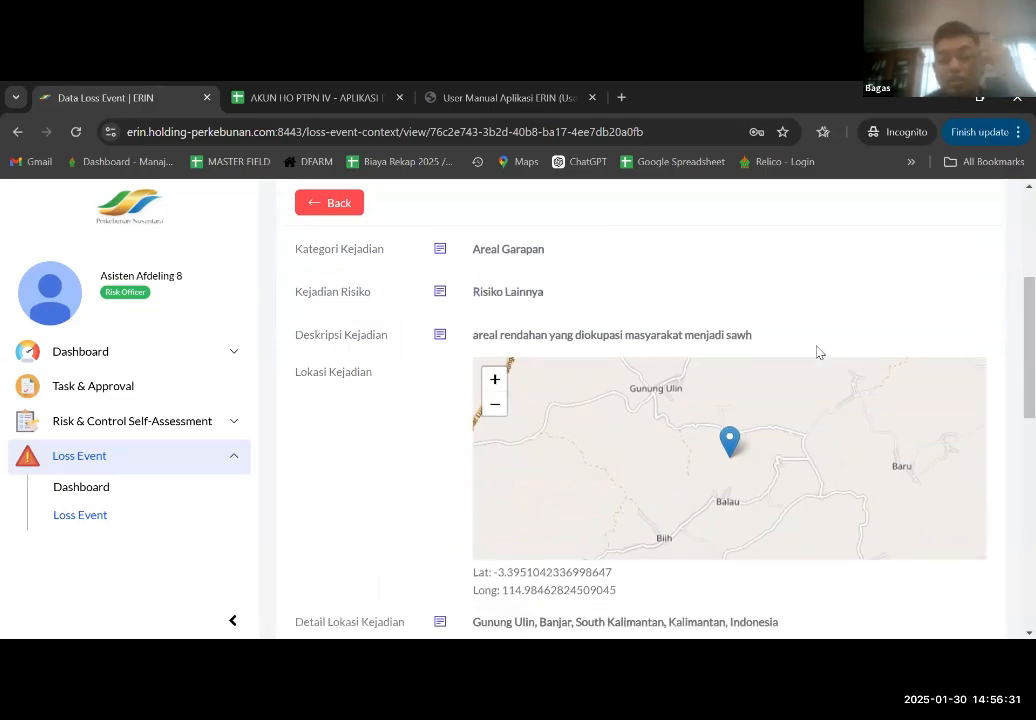
scroll(690, 520, down, 1)
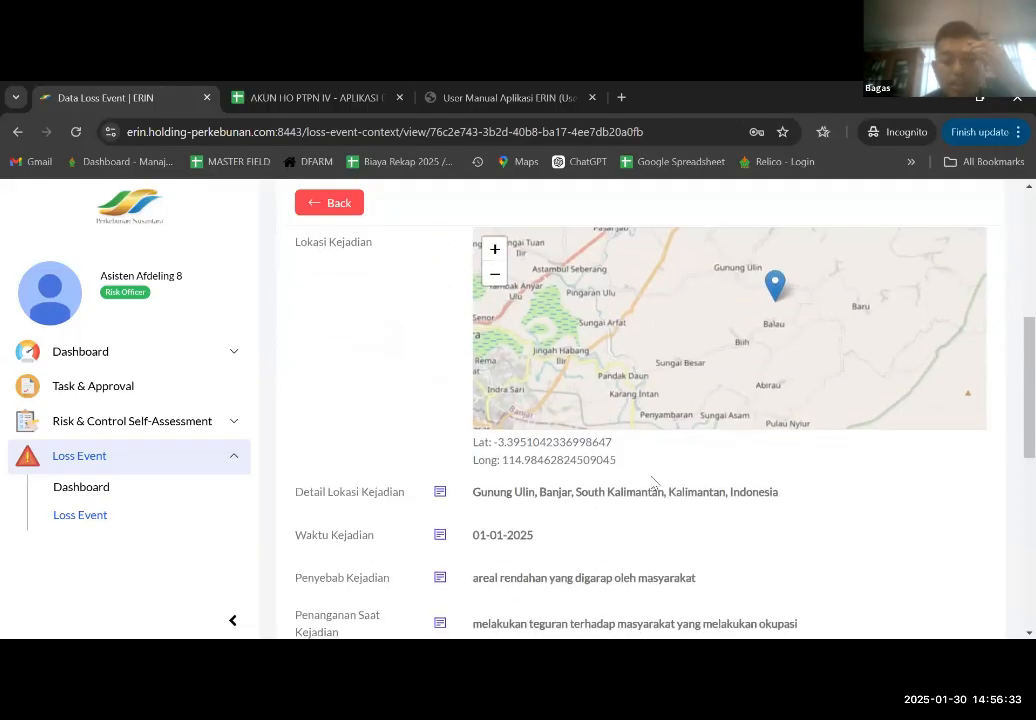
scroll(596, 490, down, 1)
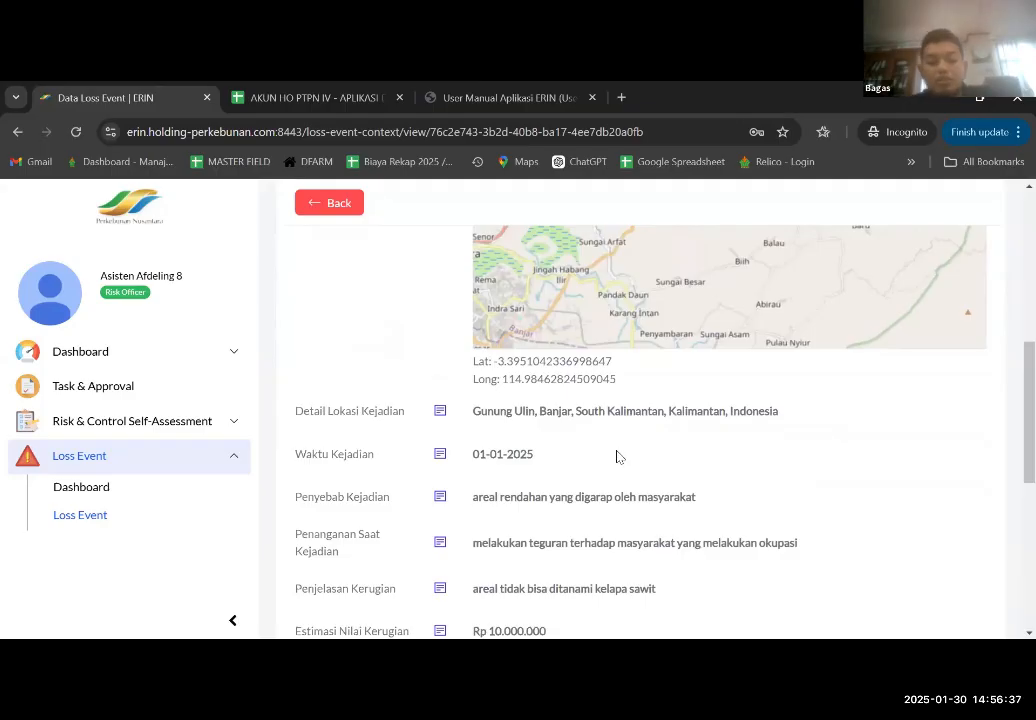
scroll(617, 455, down, 1)
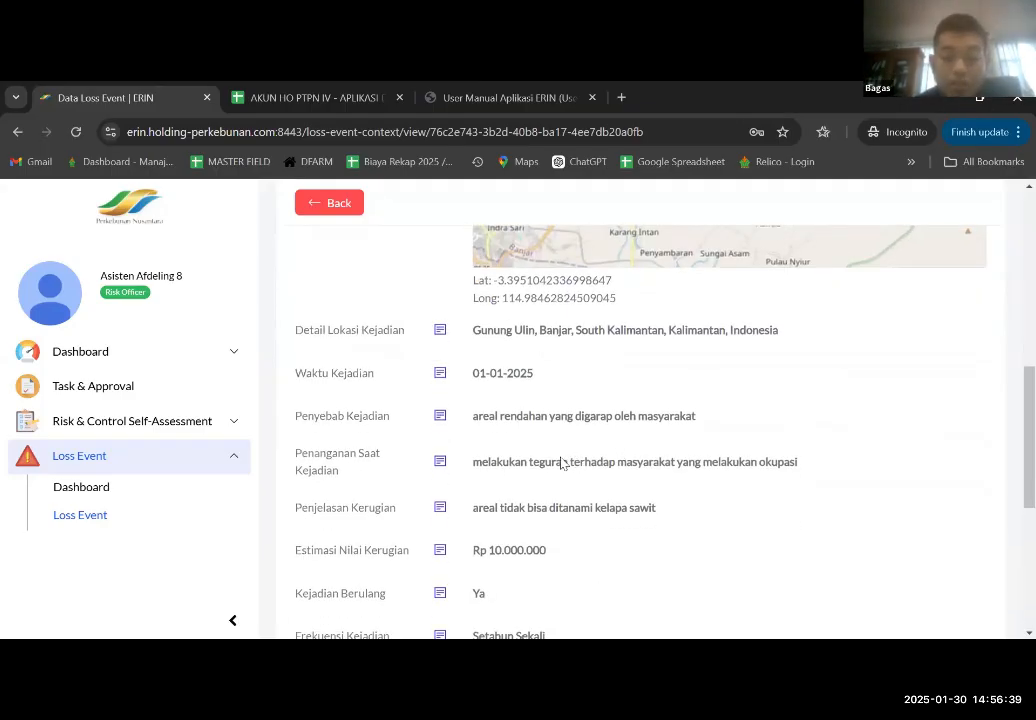
scroll(564, 464, down, 1)
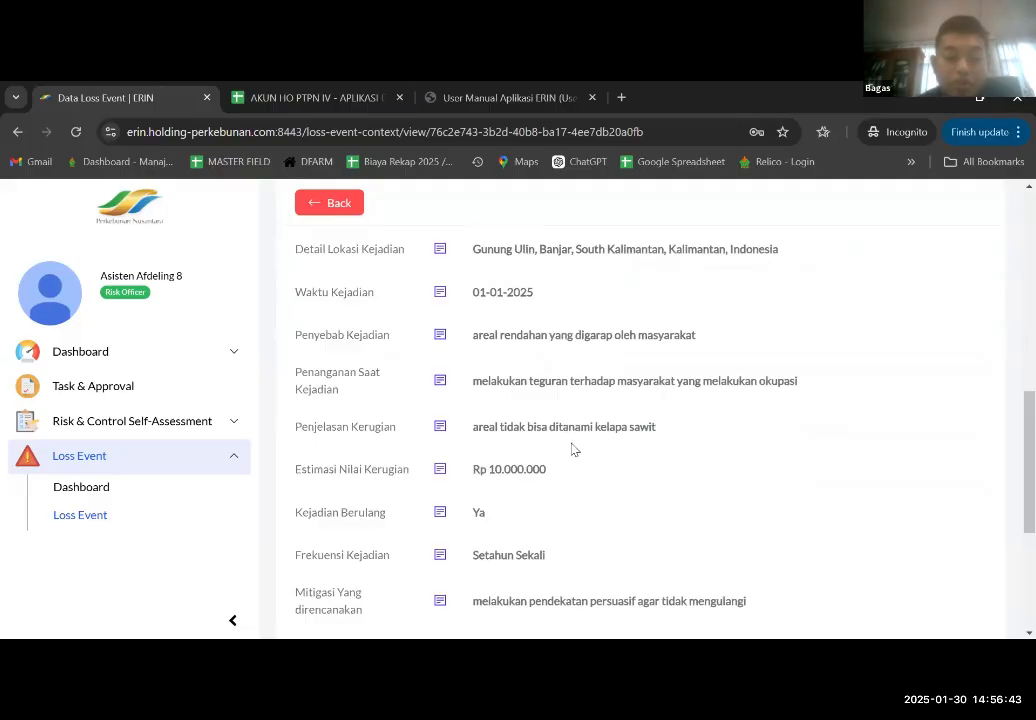
scroll(571, 446, down, 1)
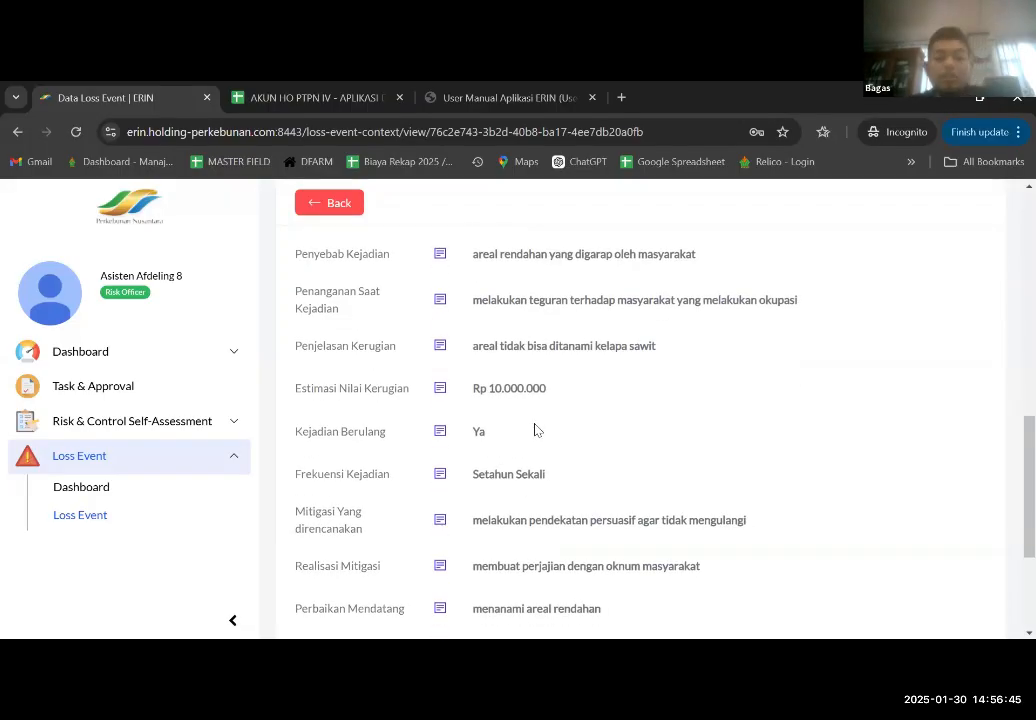
scroll(560, 430, down, 1)
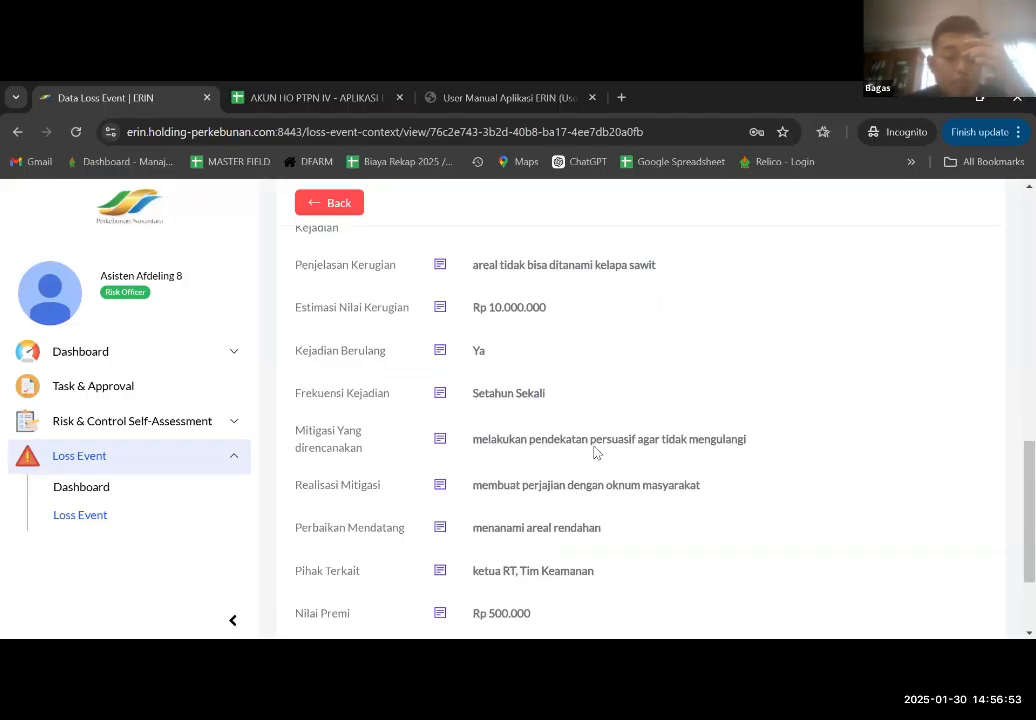
scroll(604, 462, down, 1)
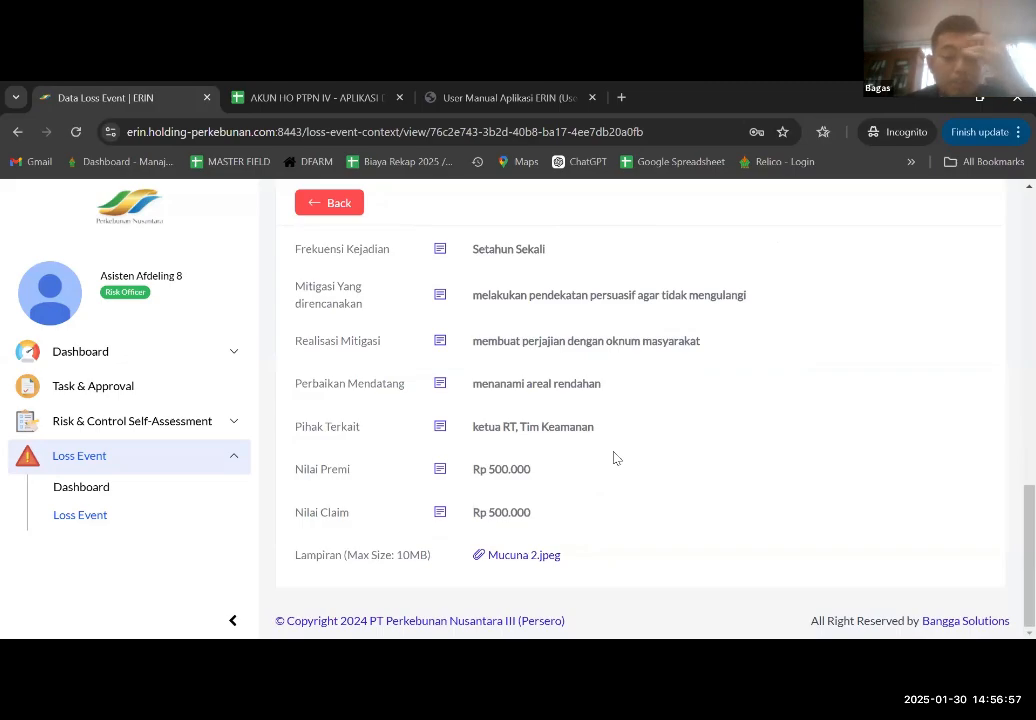
scroll(615, 457, up, 8)
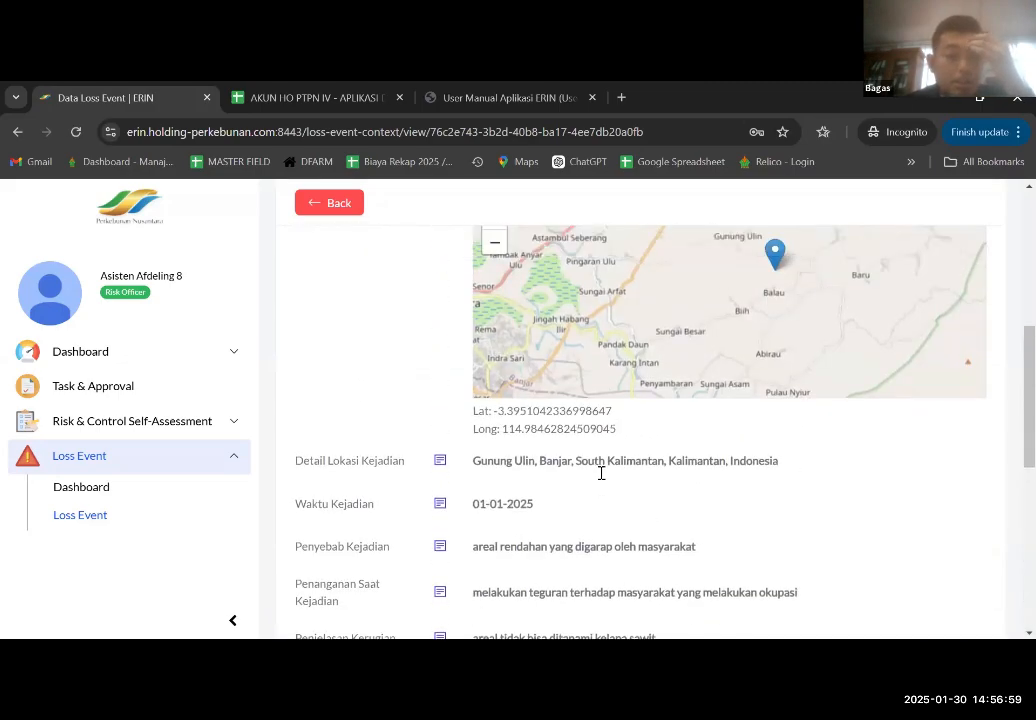
scroll(590, 485, up, 1)
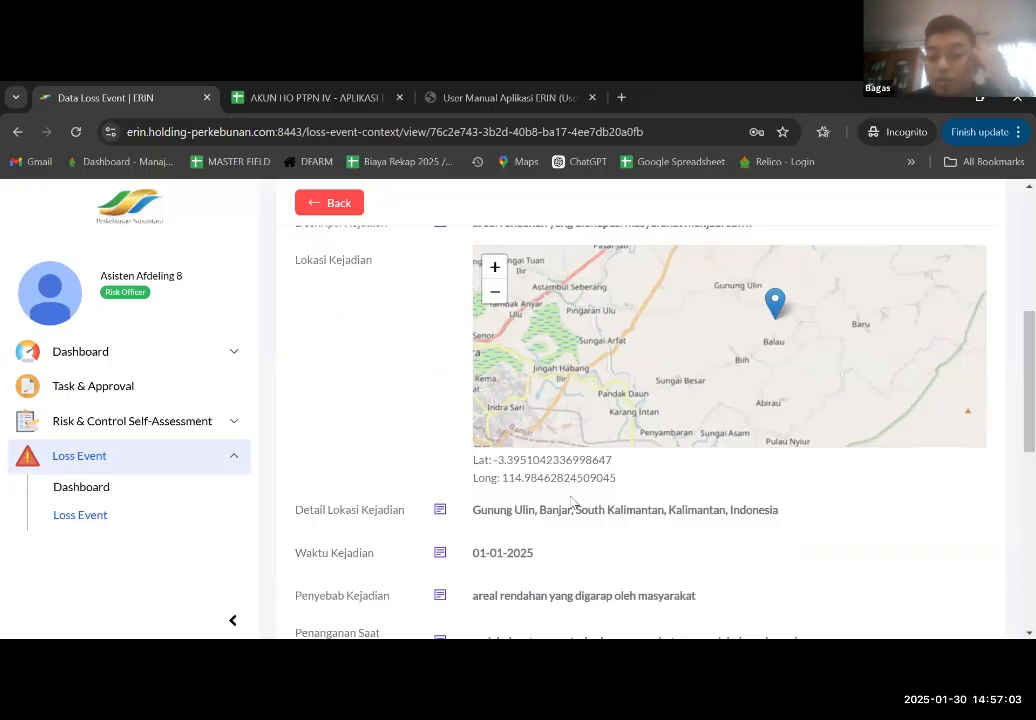
scroll(590, 507, down, 2)
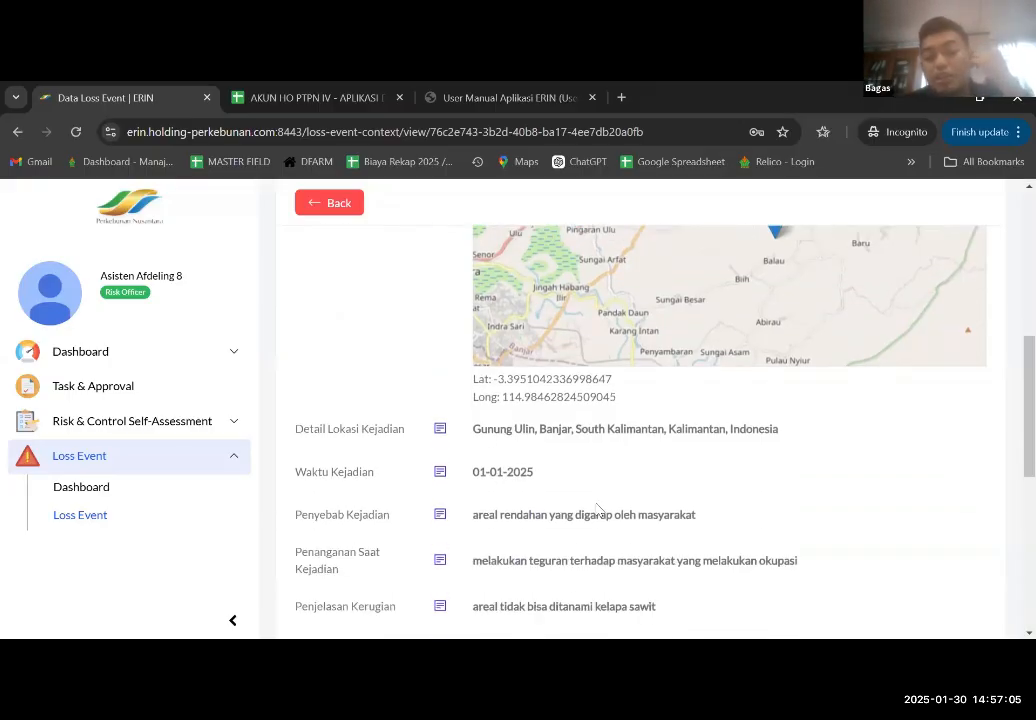
scroll(603, 508, down, 2)
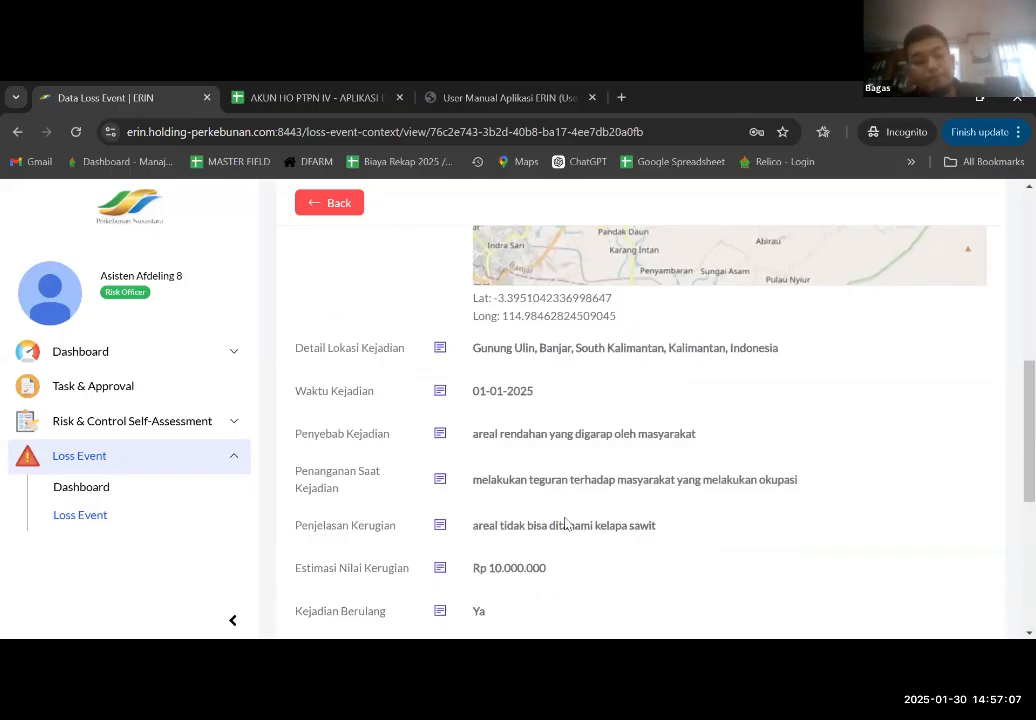
scroll(452, 458, up, 2)
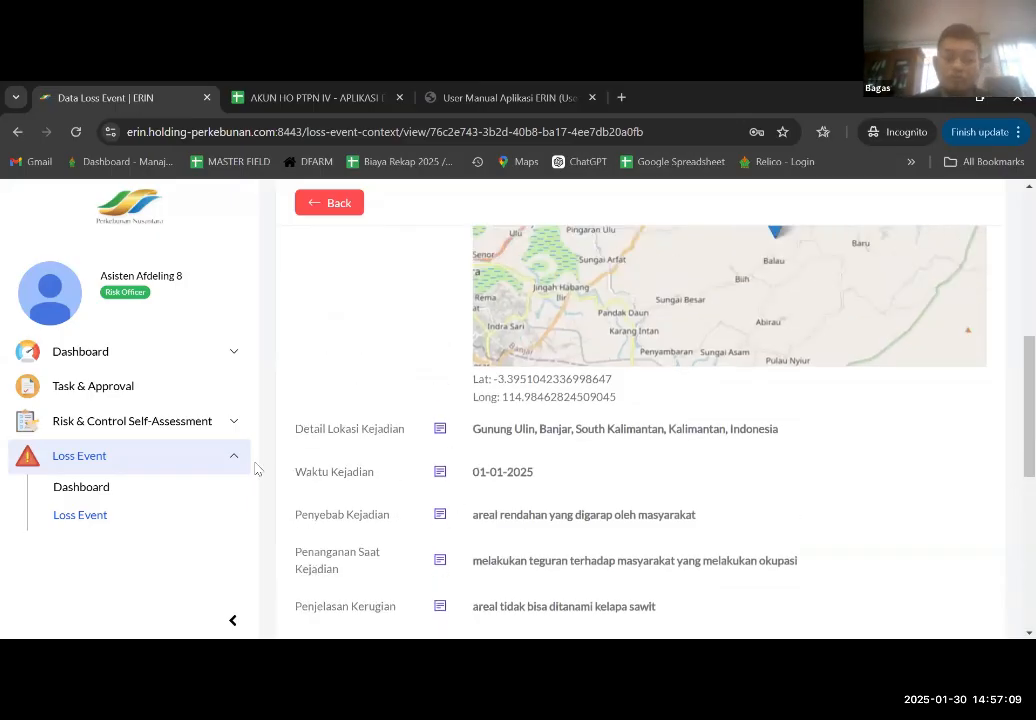